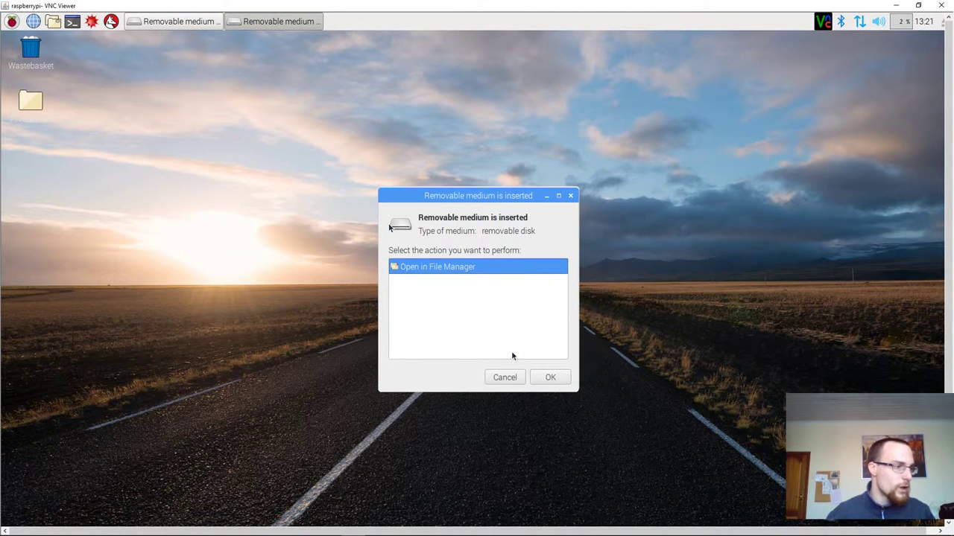
Step: Cancel the first 'Removable medium is inserted' prompt without opening the File Manager
left_click(503, 378)
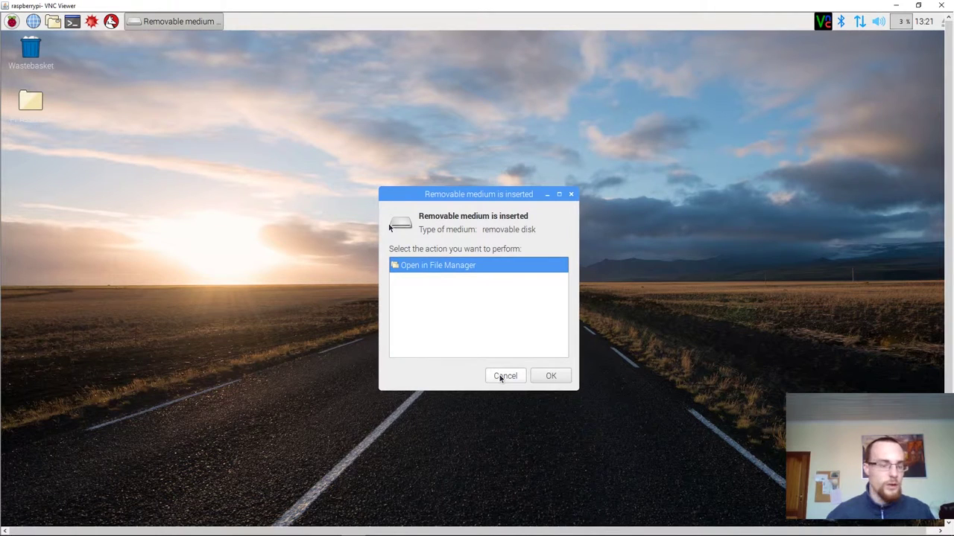
Step: Cancel the second prompt and launch SD Card Copier, targeting Generic Flash Disk (/dev/sda)
left_click(504, 378)
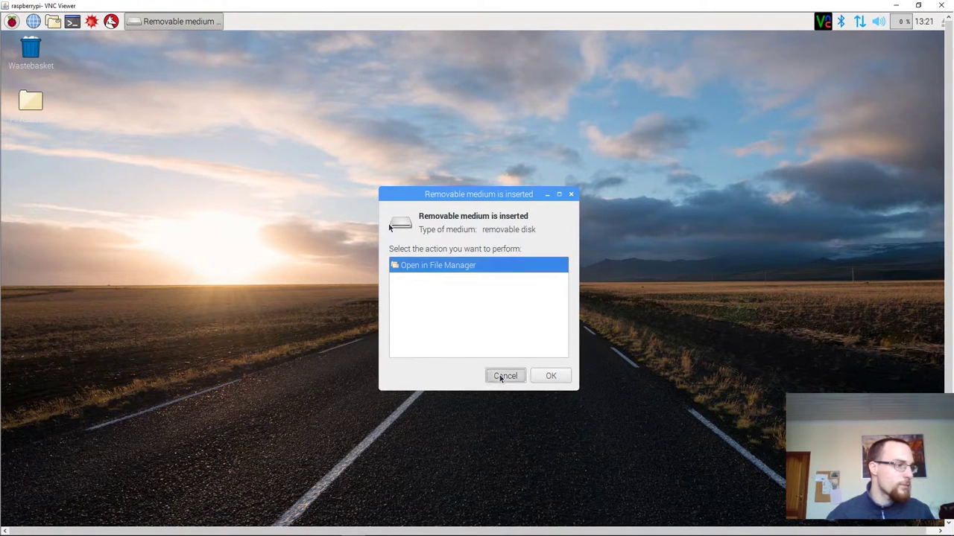
left_click(11, 21)
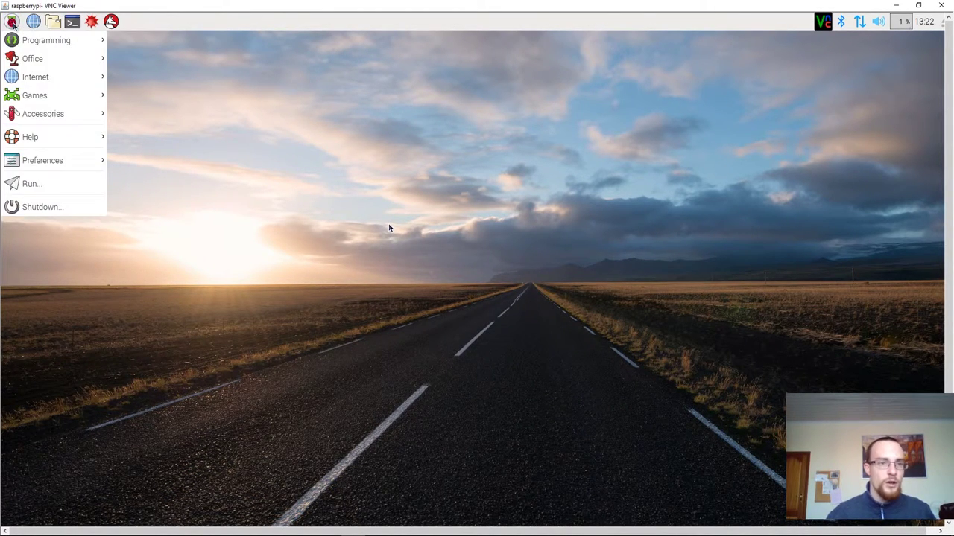
mouse_move(67, 114)
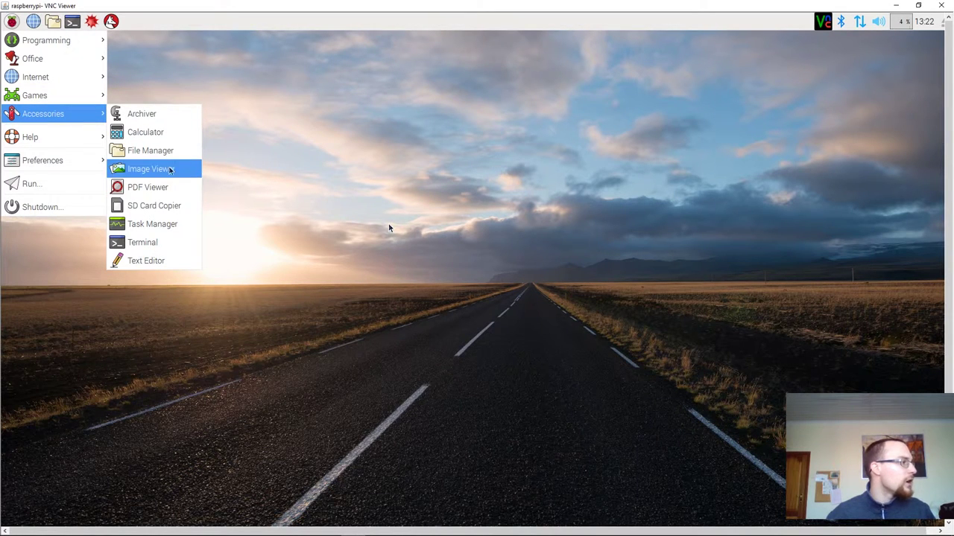
left_click(191, 211)
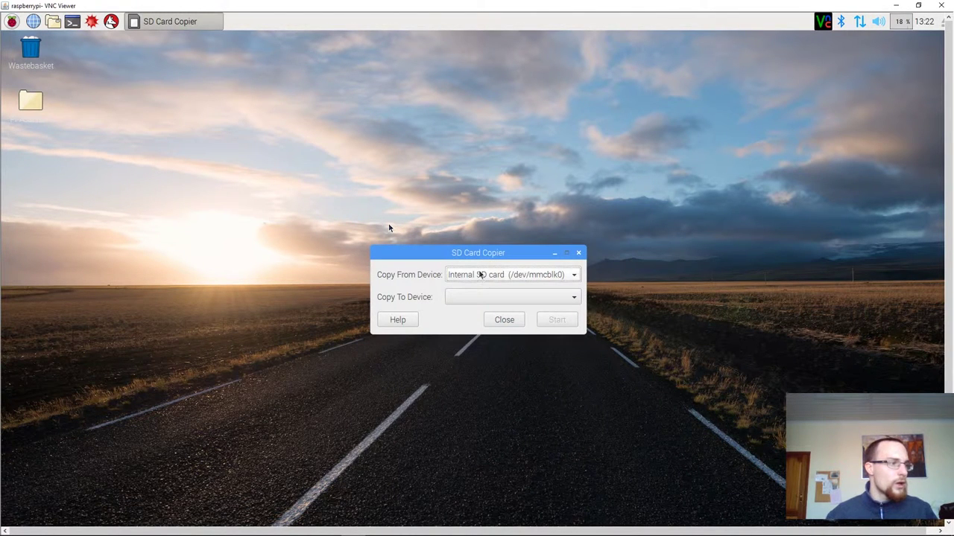
left_click_drag(492, 253, 485, 179)
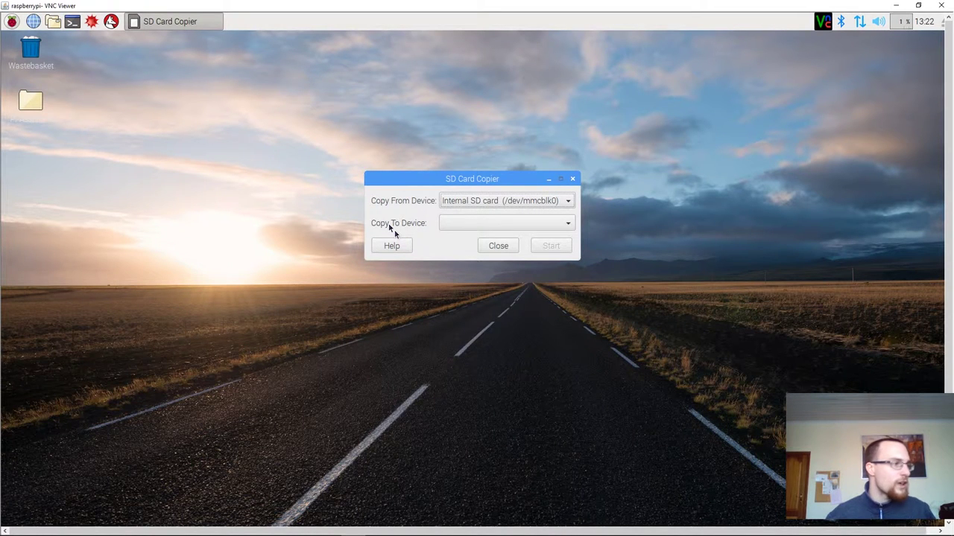
left_click(457, 227)
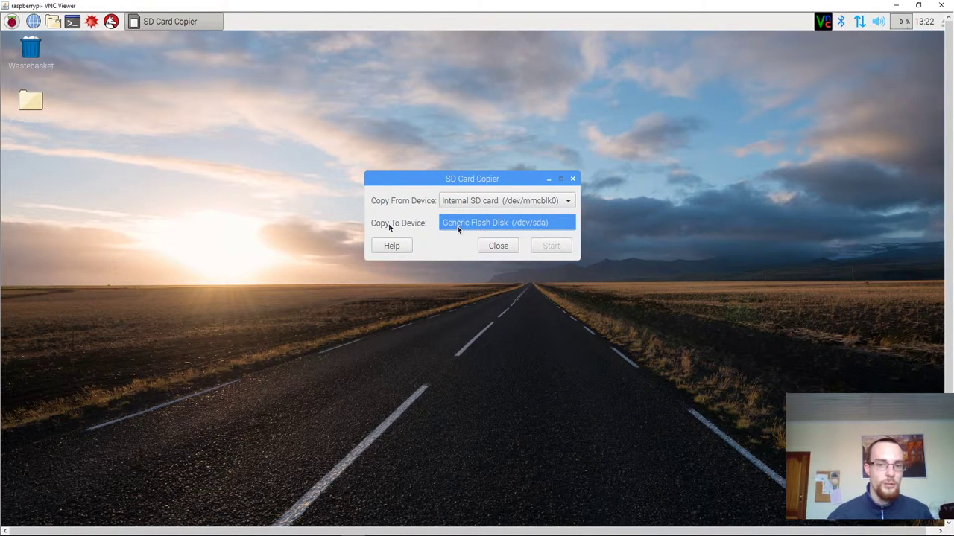
left_click(458, 227)
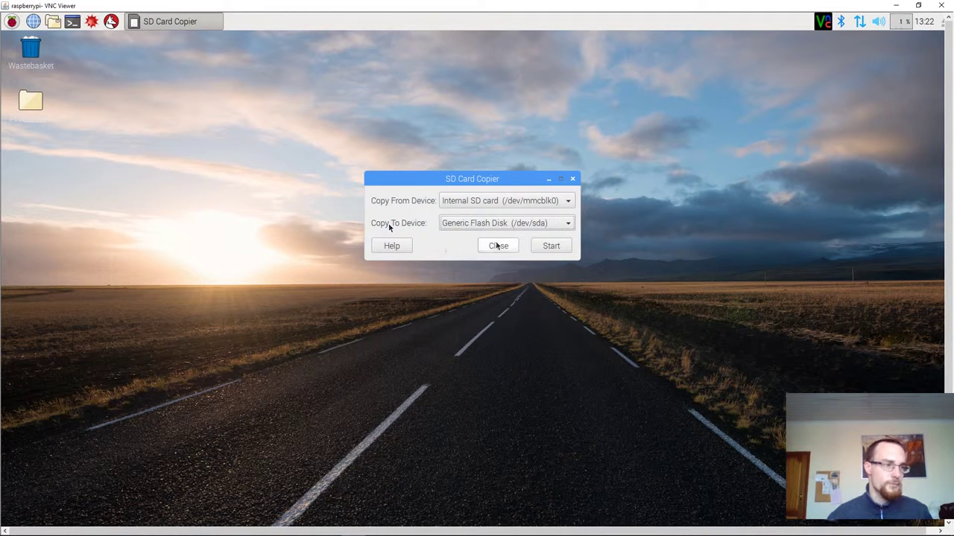
Step: Start the copy to the flash disk and confirm erasing it
left_click(551, 247)
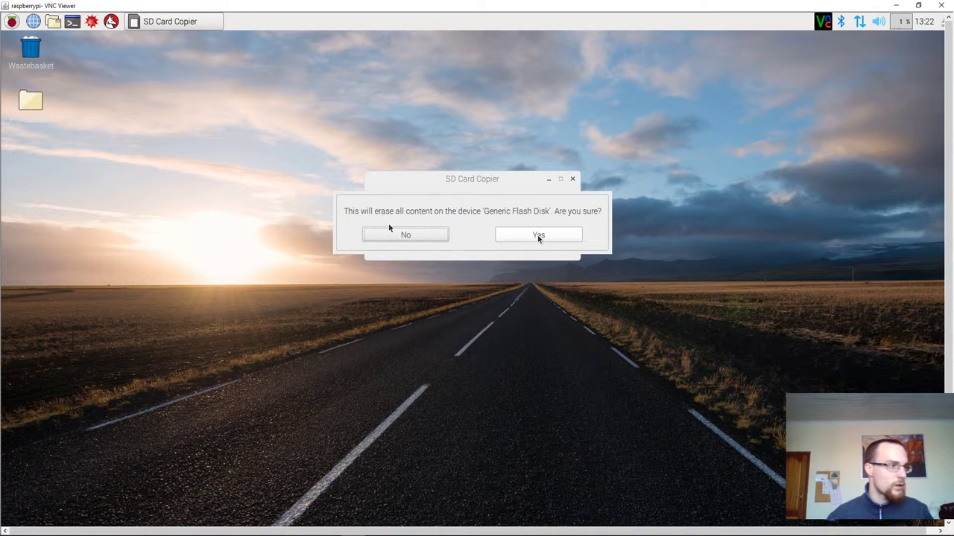
left_click(539, 236)
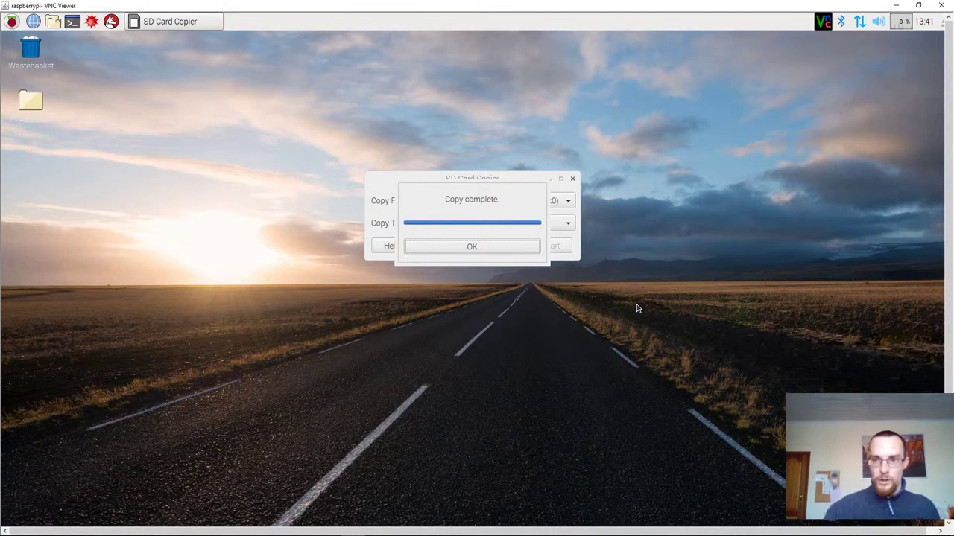
Step: Acknowledge 'Copy complete', close SD Card Copier and bring the remote desktop forward
left_click(500, 248)
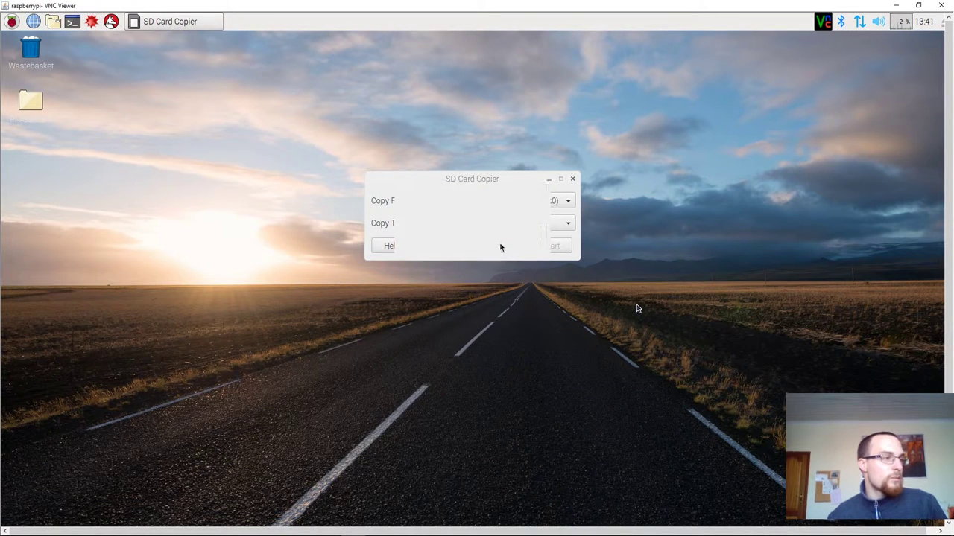
left_click(572, 180)
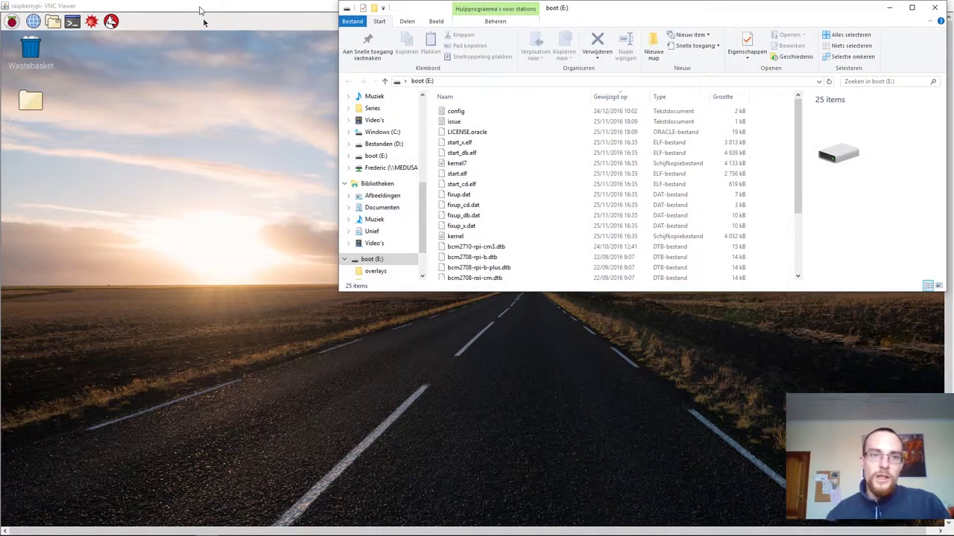
left_click(203, 9)
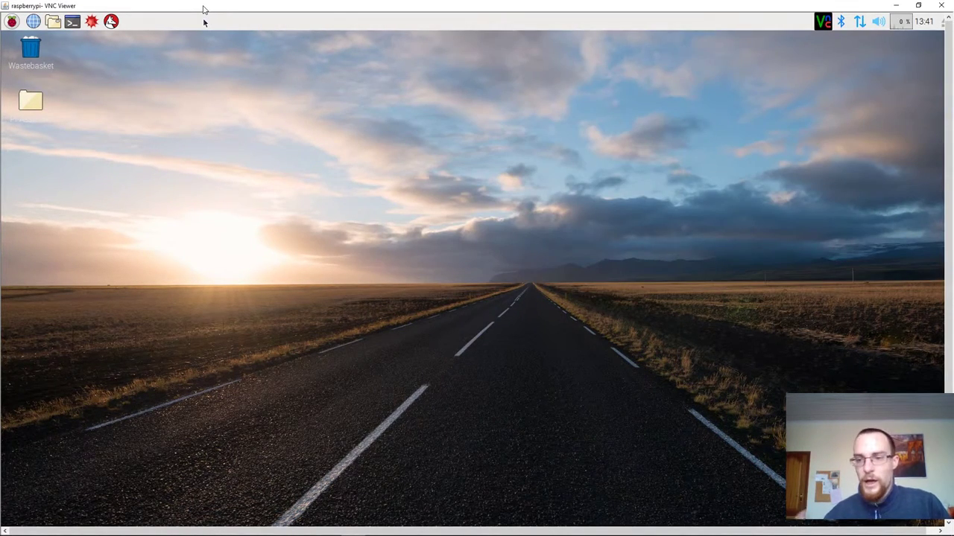
Step: Minimise the remote desktop and close the boot (E:) Explorer window on Windows
left_click(896, 5)
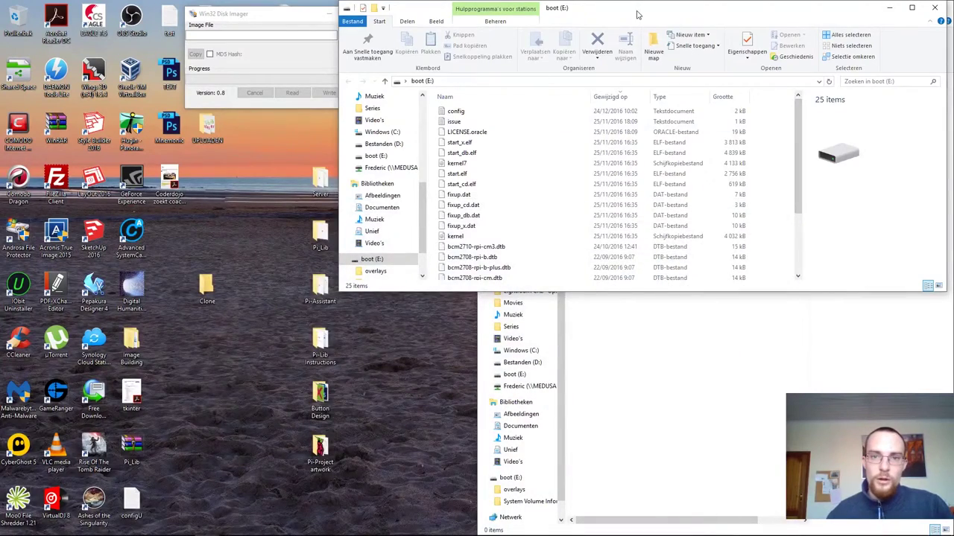
left_click_drag(634, 11, 451, 104)
scroll(418, 225, "down", 2)
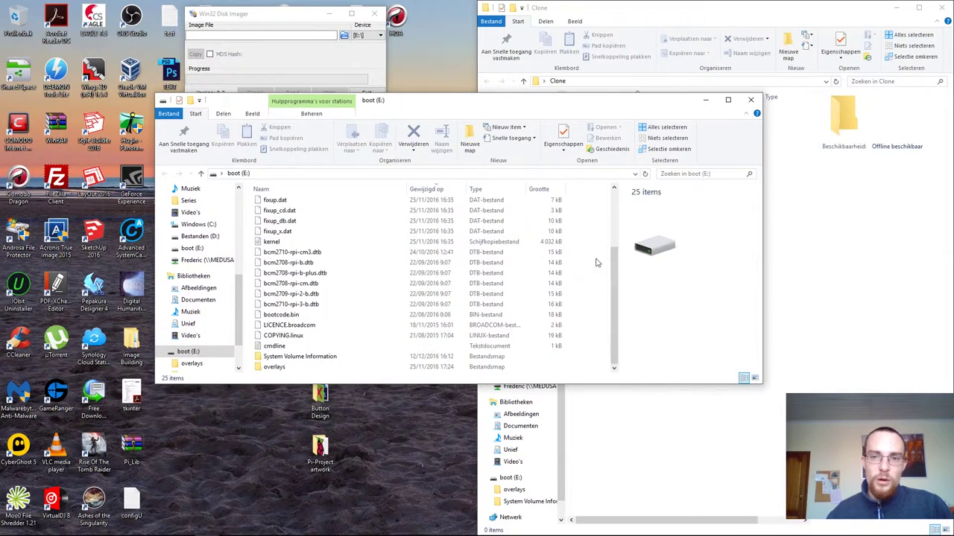
left_click_drag(614, 263, 618, 320)
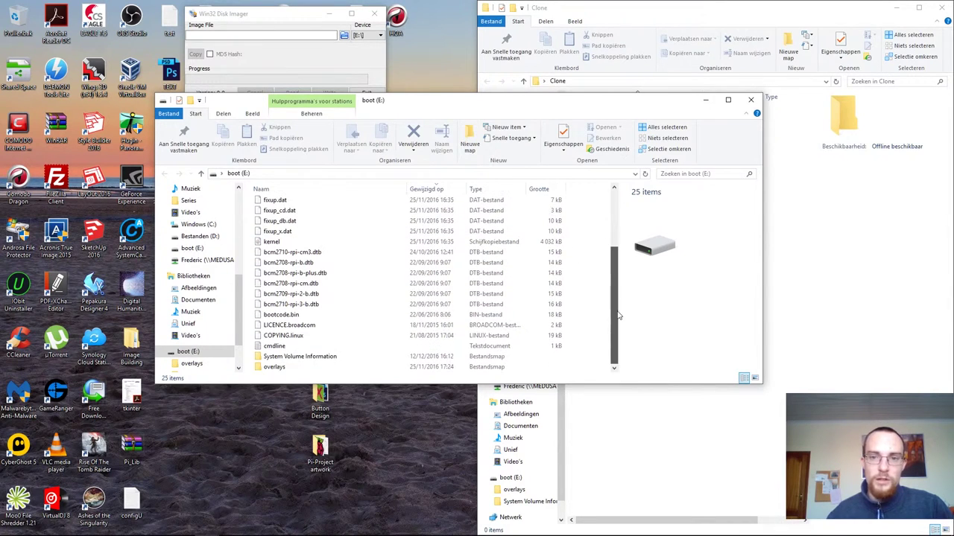
left_click(751, 100)
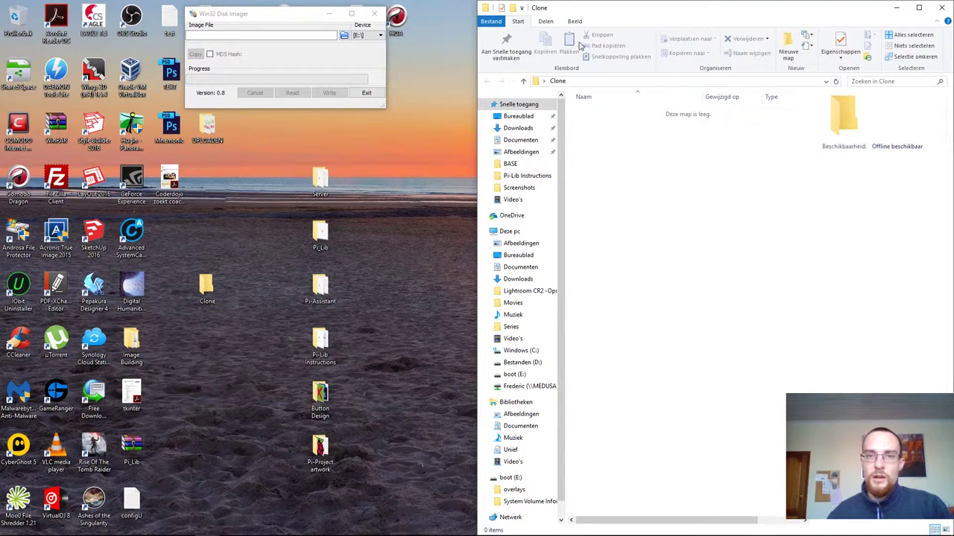
Step: Copy the Clone folder's full path from the Explorer address bar
left_click(649, 82)
key("ctrl+c")
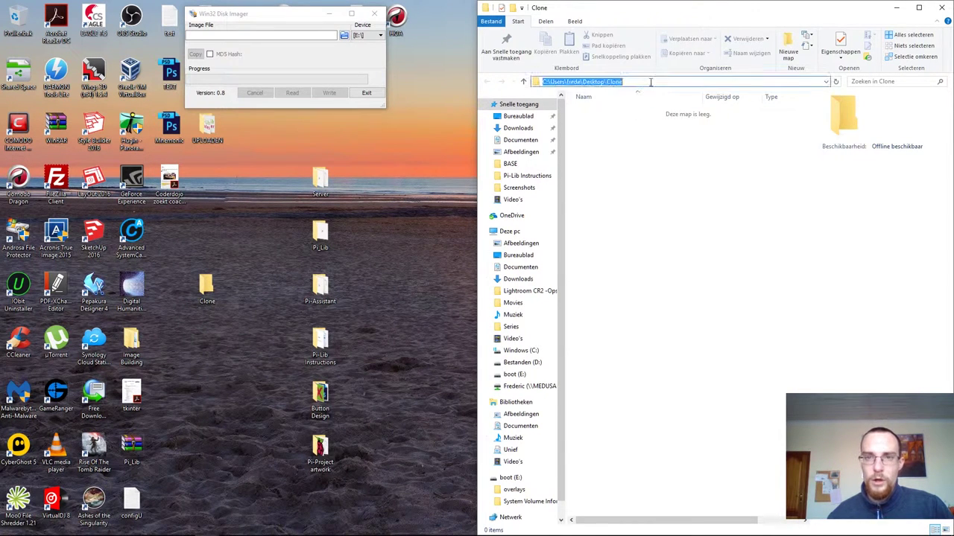
right_click(620, 82)
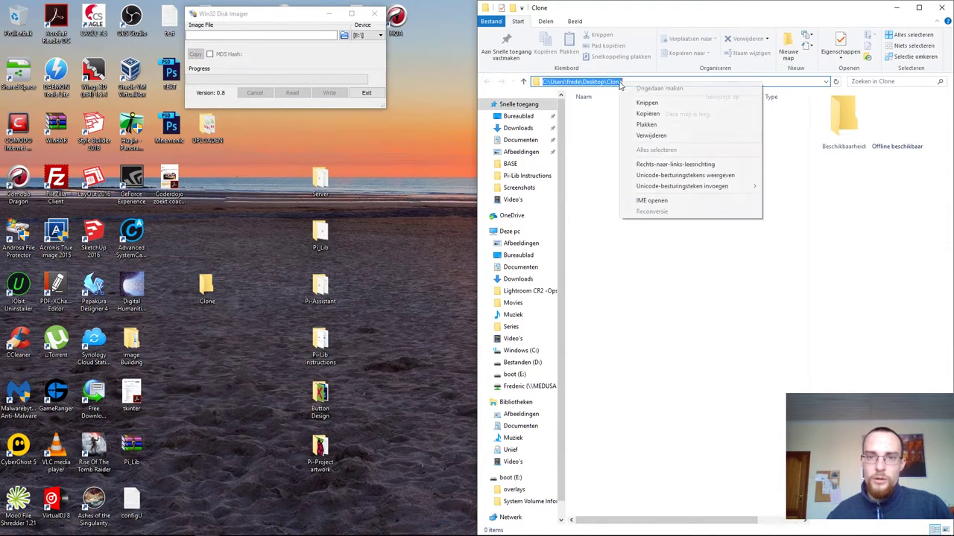
left_click(648, 114)
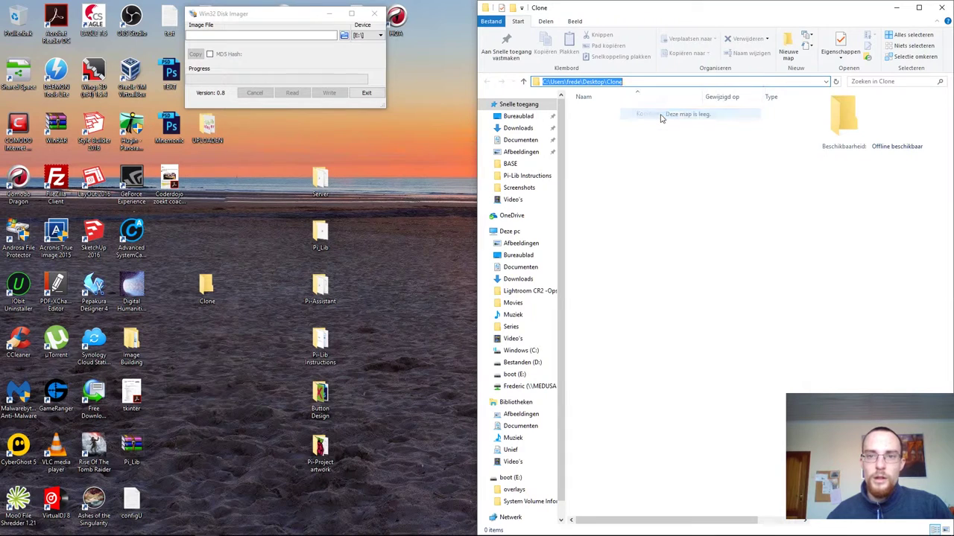
Step: Set the image file to Clone\custom_node.img and the device to [E:\]
left_click(250, 34)
key("ctrl+v")
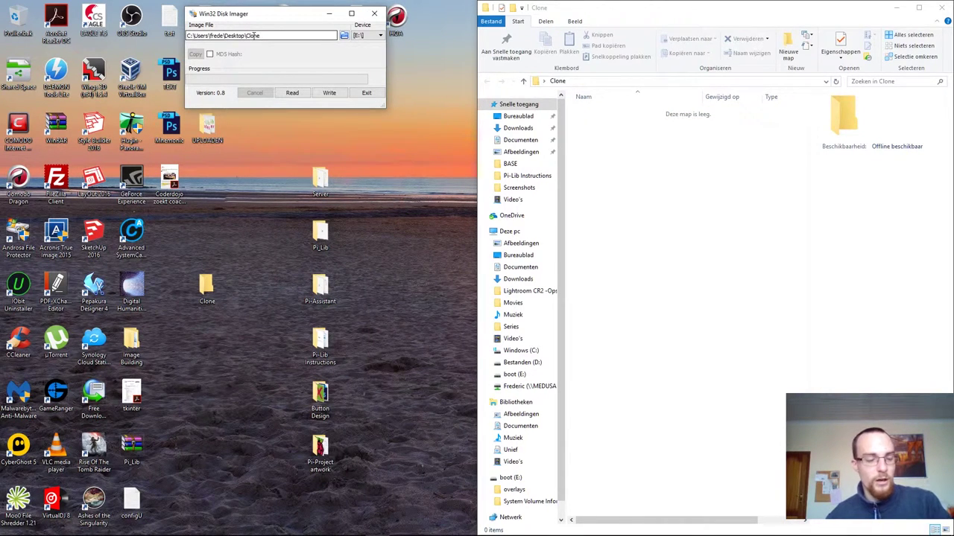
type("\\custom_node.img")
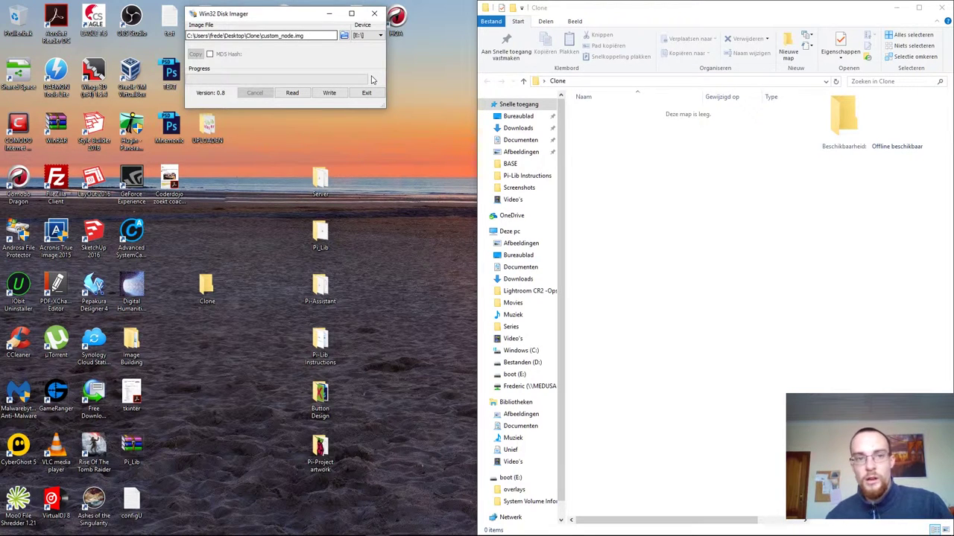
left_click_drag(311, 37, 292, 37)
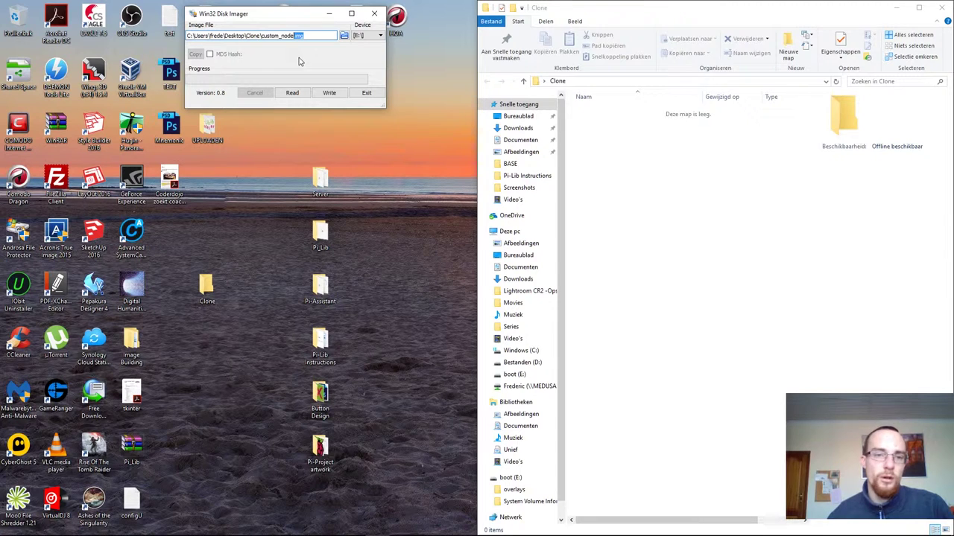
left_click(367, 37)
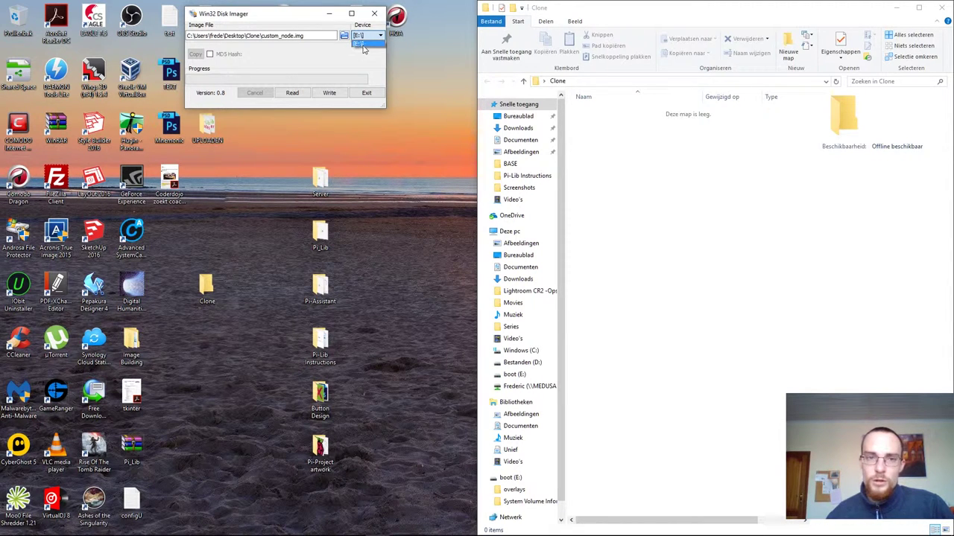
left_click(364, 45)
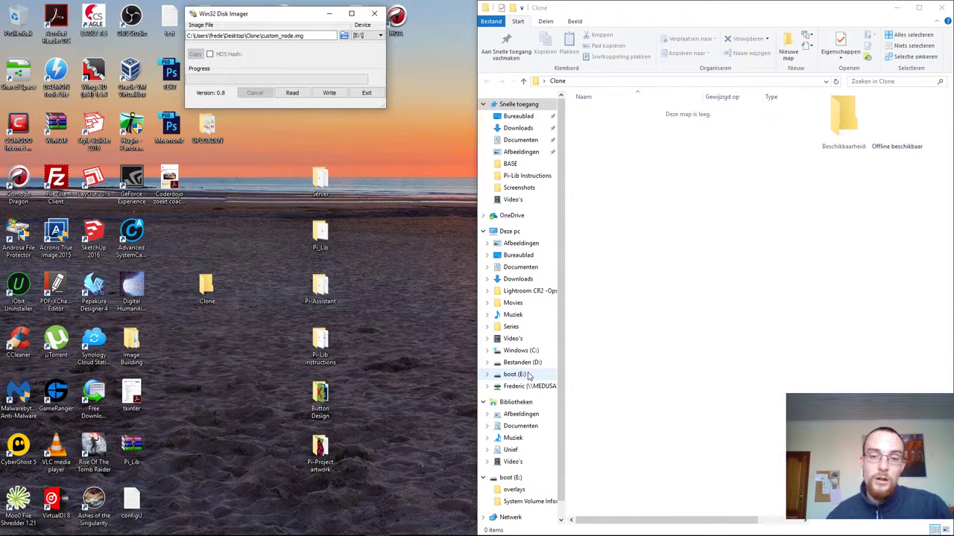
left_click(682, 360)
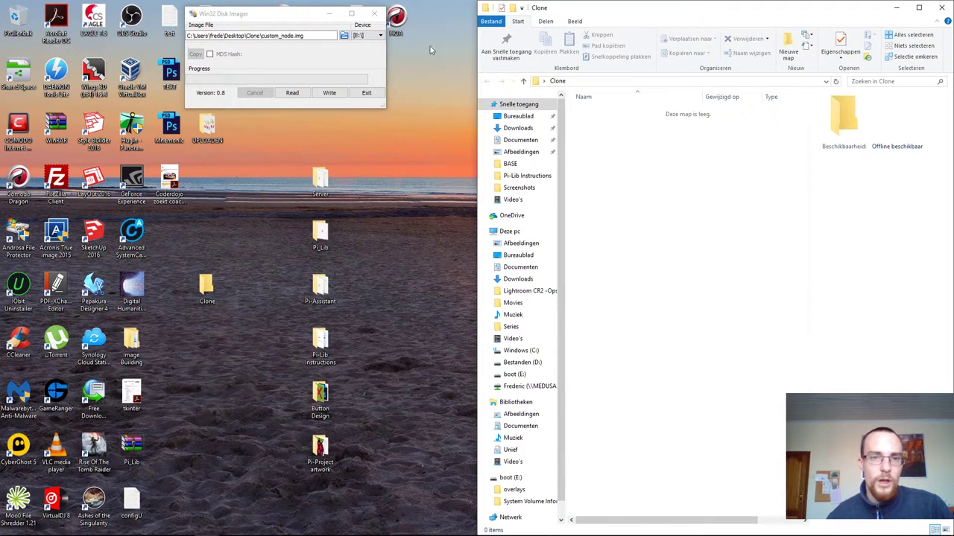
Step: Read drive E:\ into custom_node.img, producing a 7.67 GB image
left_click(294, 94)
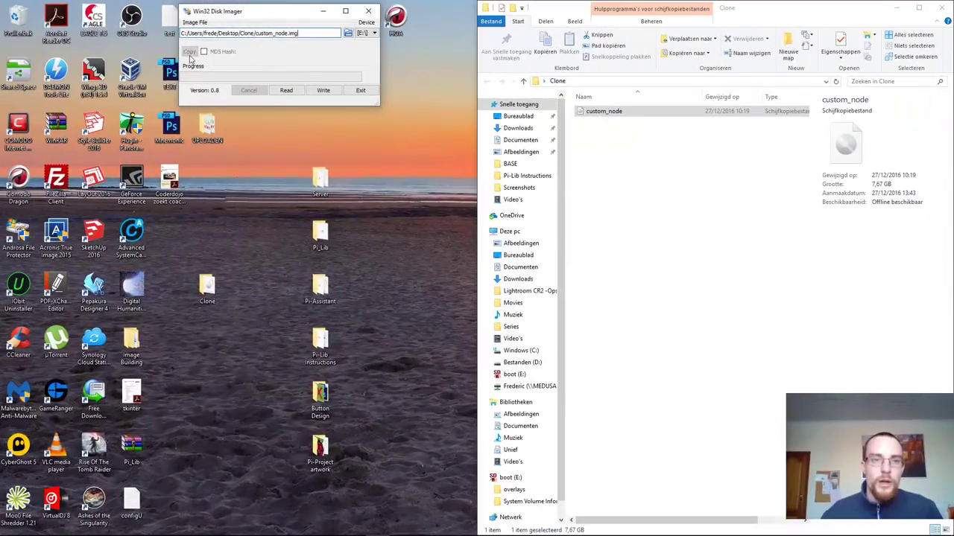
left_click_drag(179, 44, 158, 43)
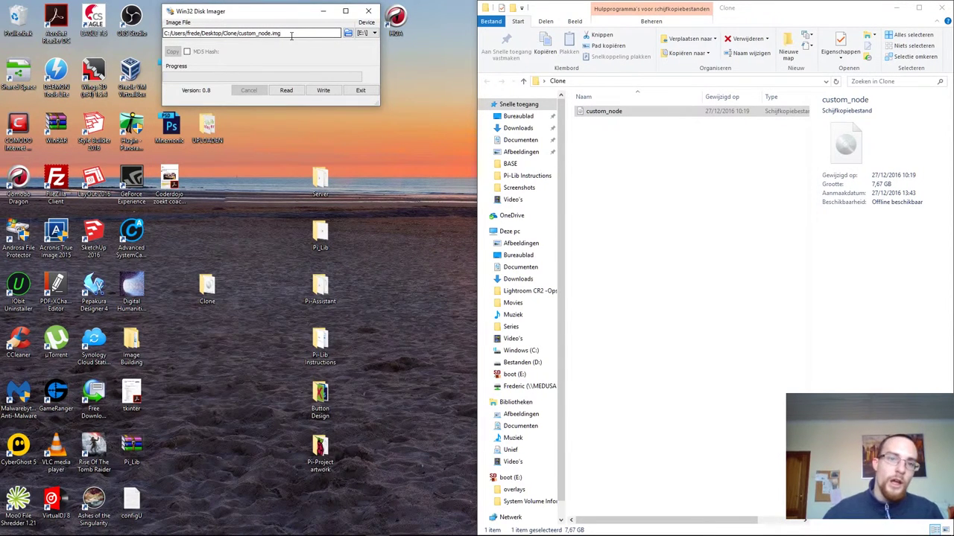
Step: Start writing custom_node.img to E:\ and move the Confirm overwrite warning aside
left_click_drag(292, 35, 165, 41)
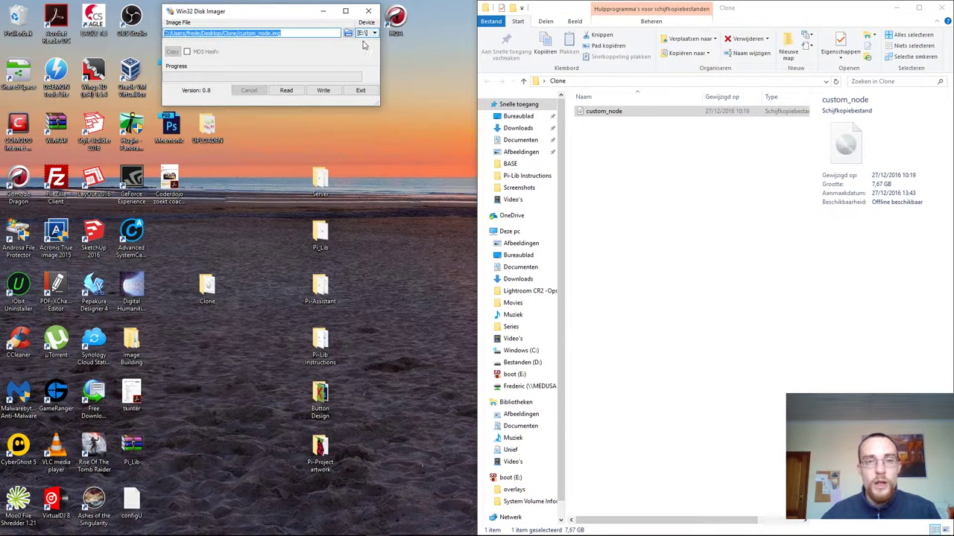
left_click(324, 90)
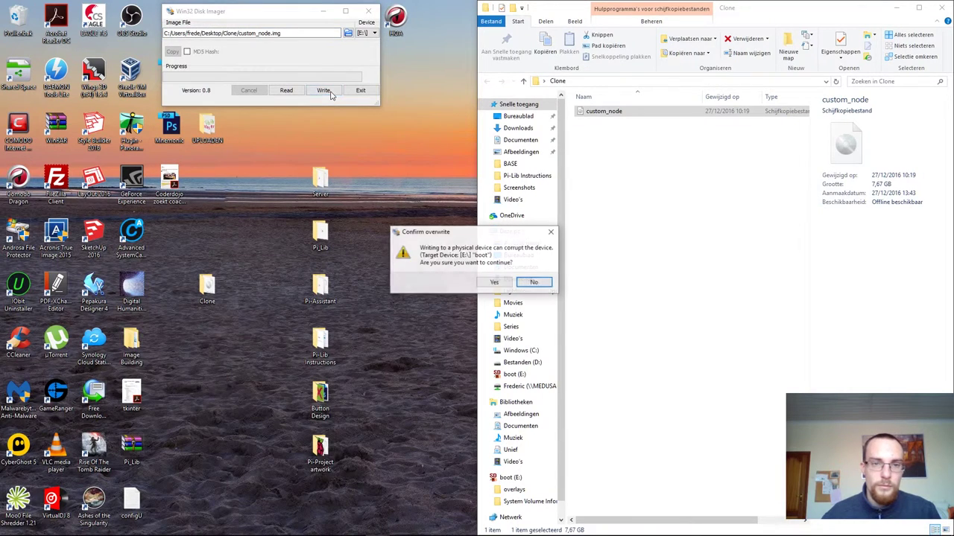
left_click_drag(453, 234, 267, 44)
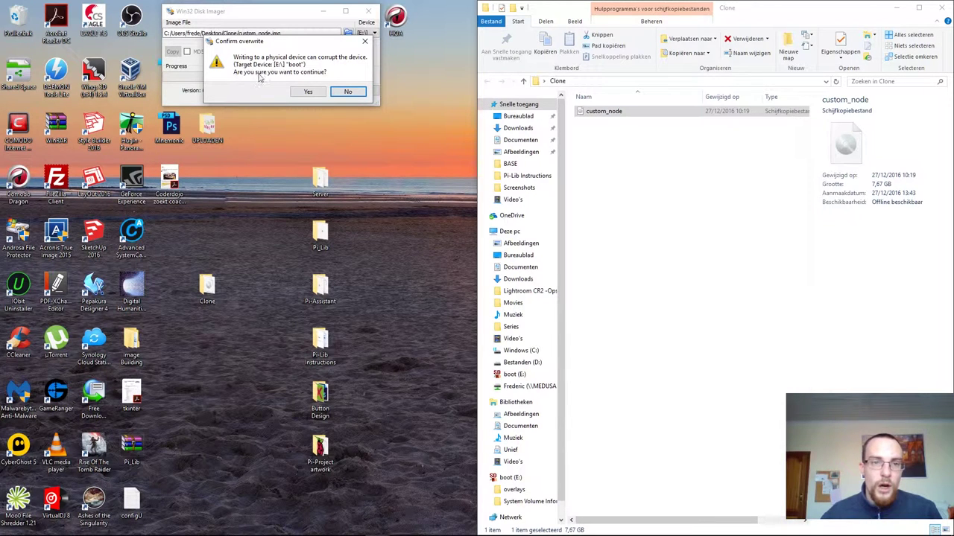
Step: Confirm overwriting E:\ so custom_node.img begins writing to the card
left_click(308, 91)
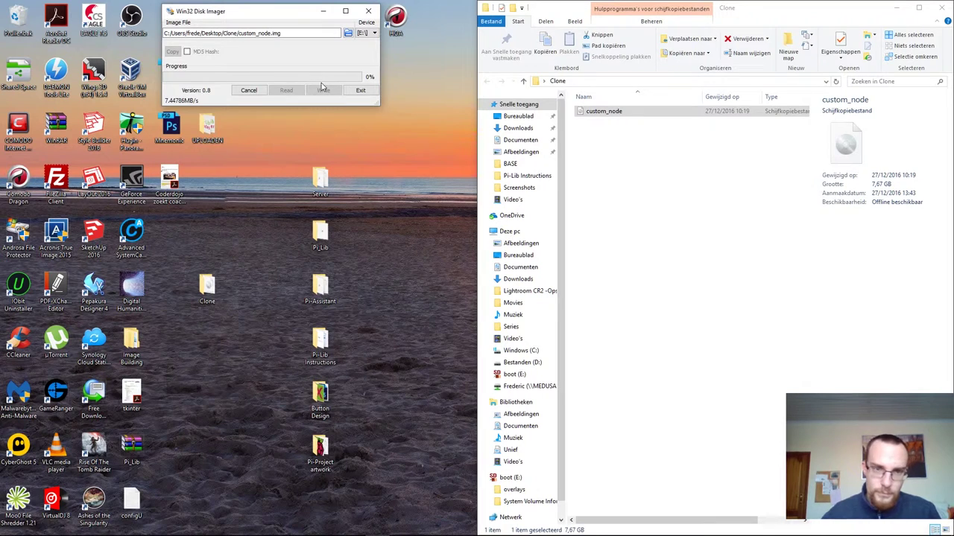